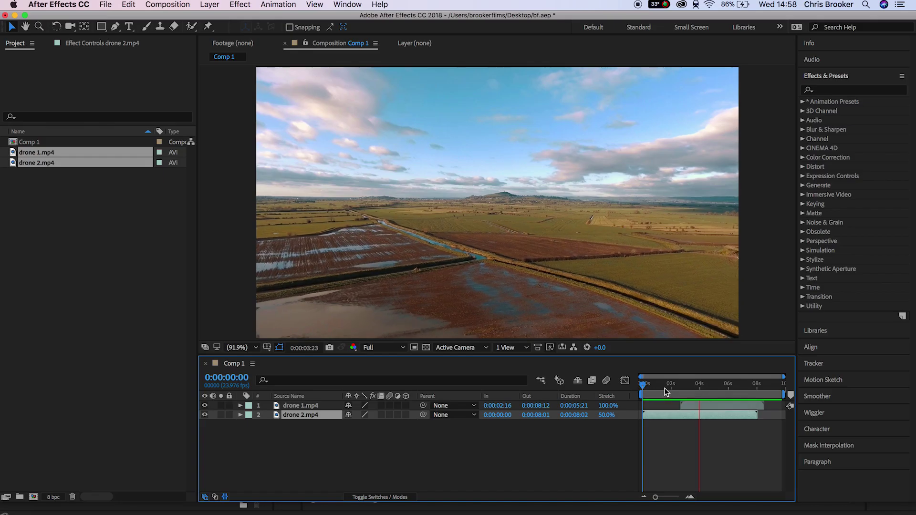
Step: Move the current time to 0:00:02:12 and apply the Motion Tile effect to the drone 2.mp4 layer
drag(700, 384, 672, 389)
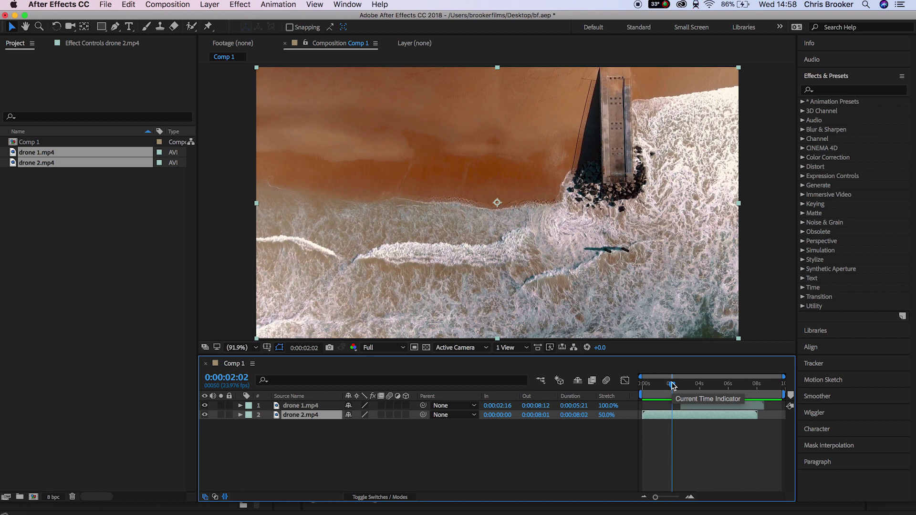
mouse_move(672, 385)
mouse_down()
mouse_move(688, 385)
mouse_move(670, 385)
mouse_move(680, 385)
mouse_up()
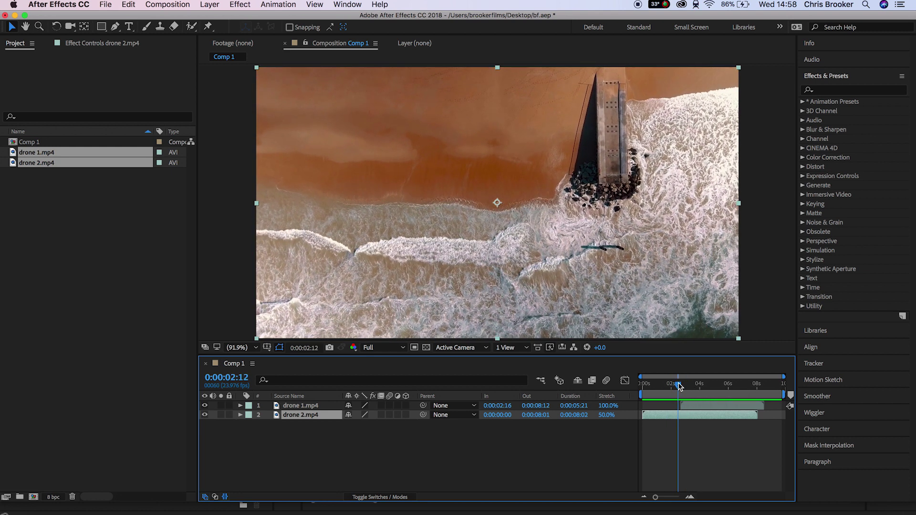
click(834, 90)
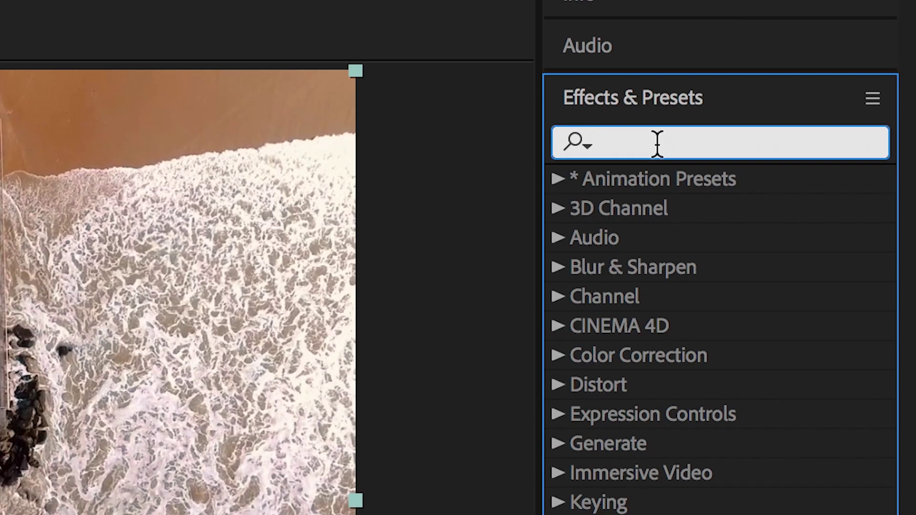
text(motion)
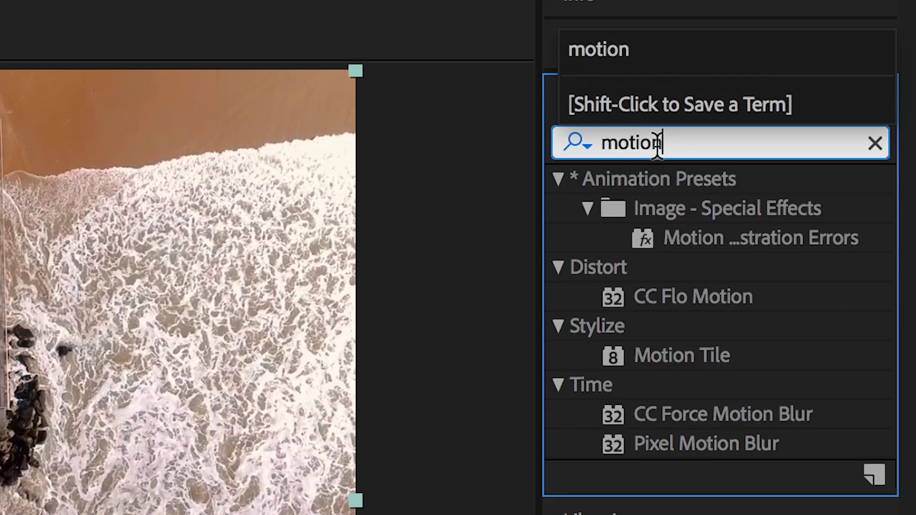
click(687, 353)
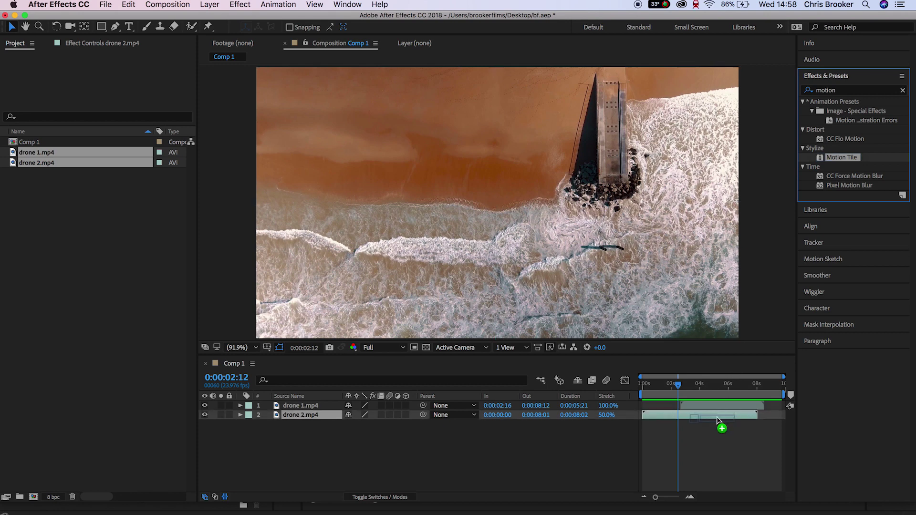
drag(719, 420, 719, 419)
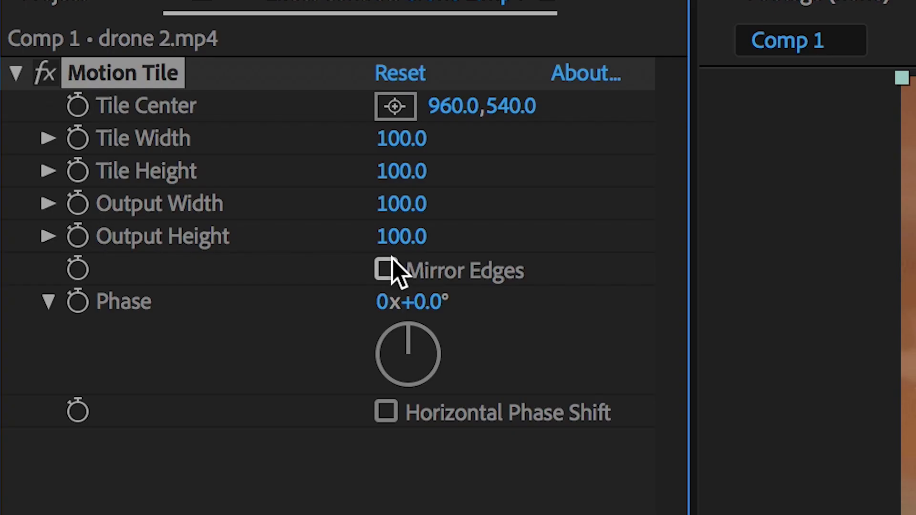
Step: Set the drone 2.mp4 Motion Tile Output Width and Output Height to 200 and enable Mirror Edges
click(115, 104)
text(200)
key(Tab)
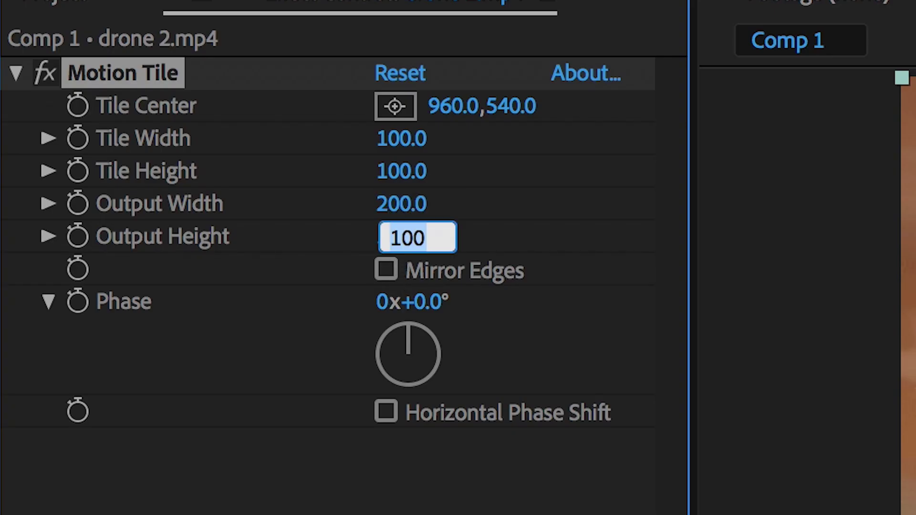
click(385, 269)
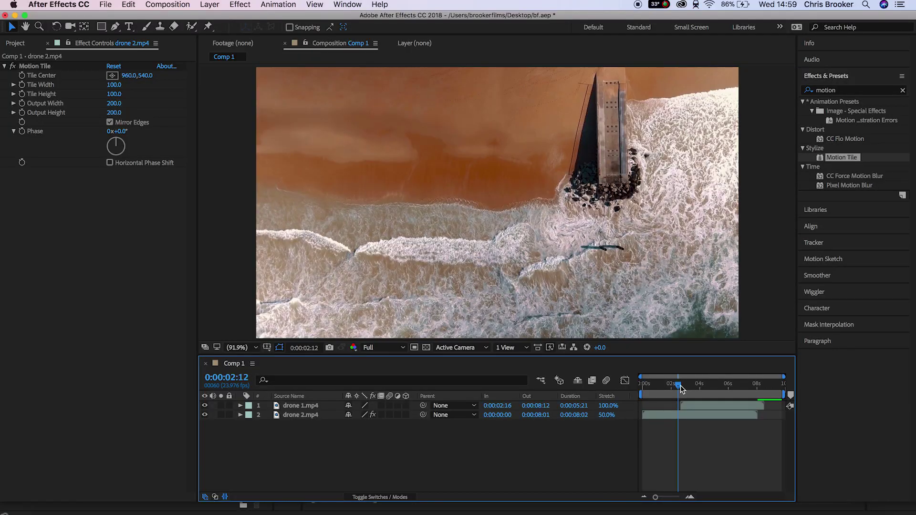
Step: Add a 100% Scale keyframe to drone 2.mp4 at 0:00:02:10
drag(680, 386, 677, 384)
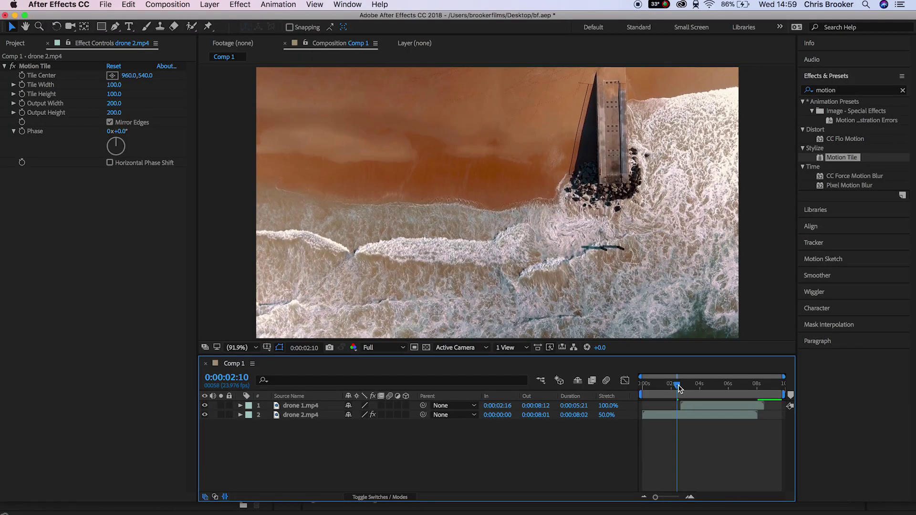
click(278, 415)
key(s)
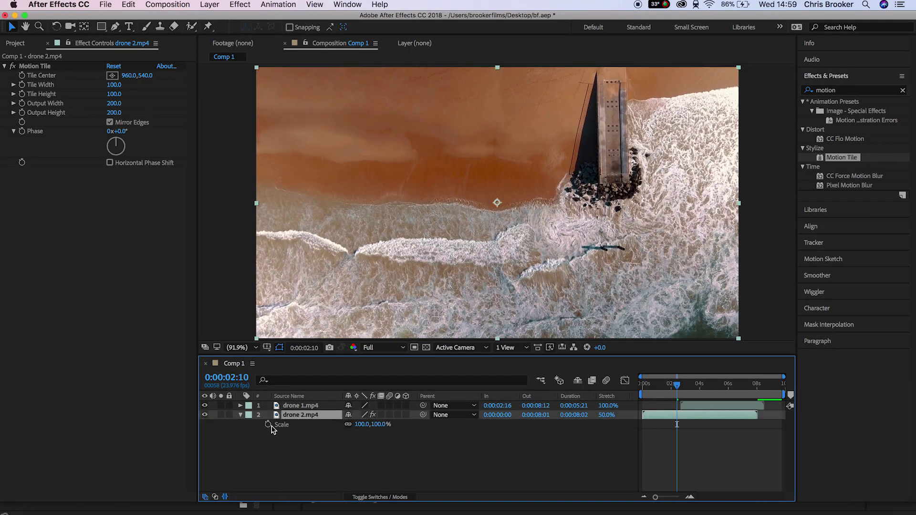
click(674, 452)
key(equal)
key(equal)
key(equal)
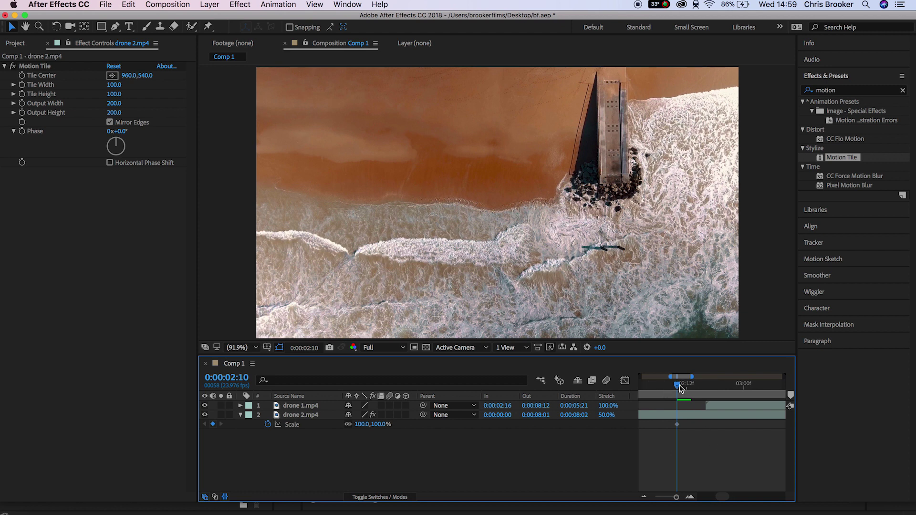
Step: Key the Scale of drone 2.mp4 at 54% at 0:00:02:14 and preview the zoom-out
drag(681, 388, 699, 391)
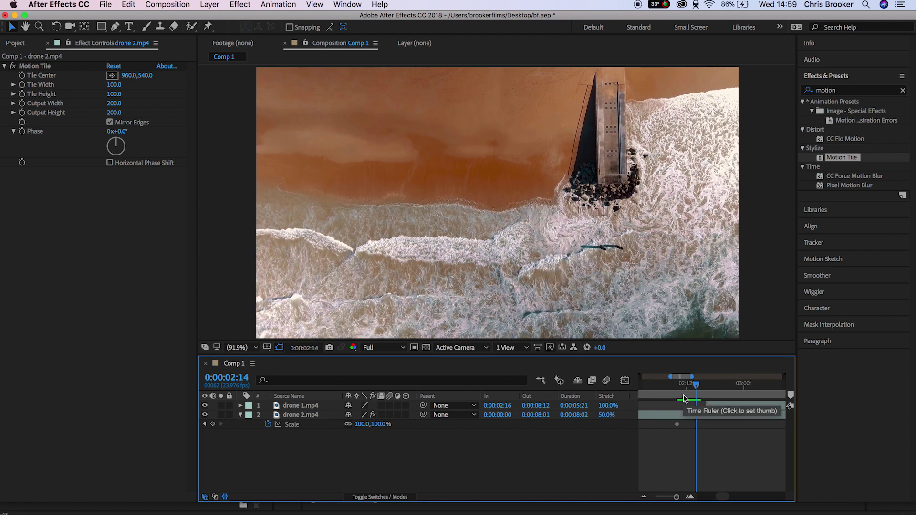
drag(364, 427, 344, 426)
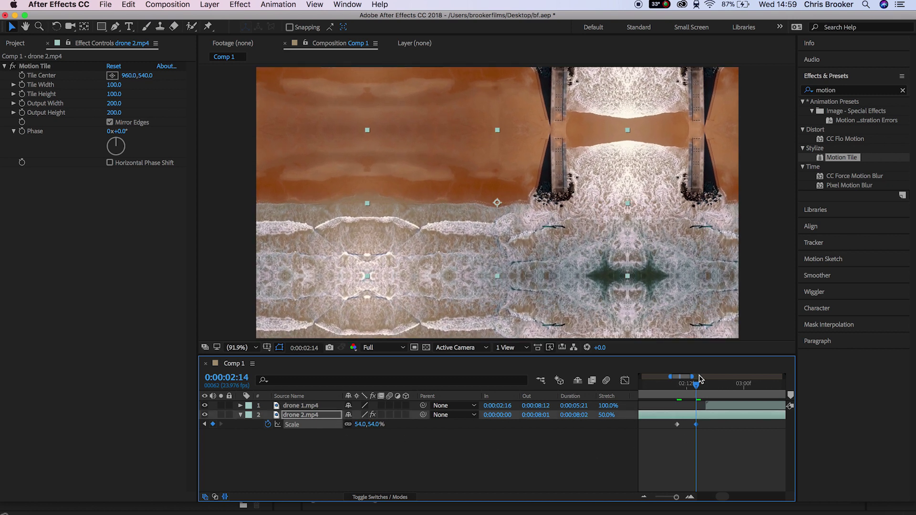
drag(690, 385, 663, 385)
key(space)
key(space)
key(space)
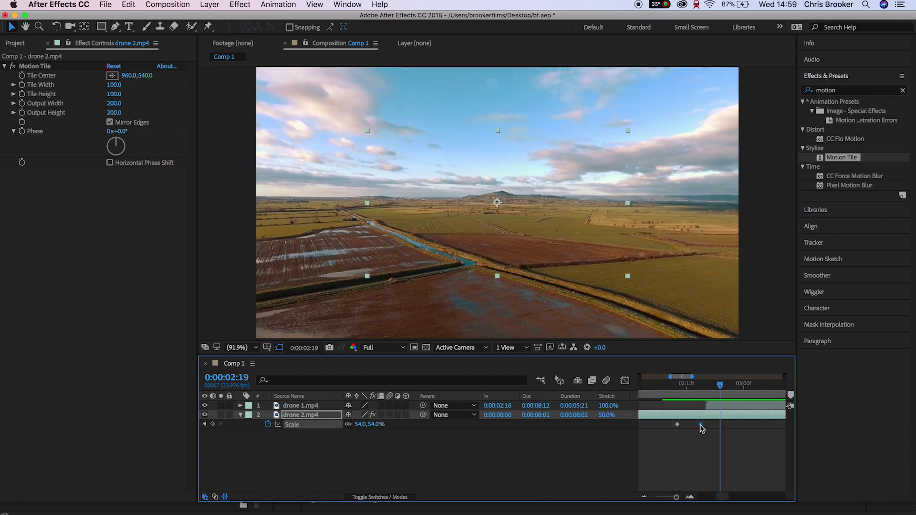
Step: Apply Easy Ease to the first Scale keyframe of drone 2.mp4
mouse_move(678, 390)
mouse_down()
mouse_move(668, 390)
mouse_move(681, 389)
mouse_up()
key(space)
key(space)
right_click(514, 233)
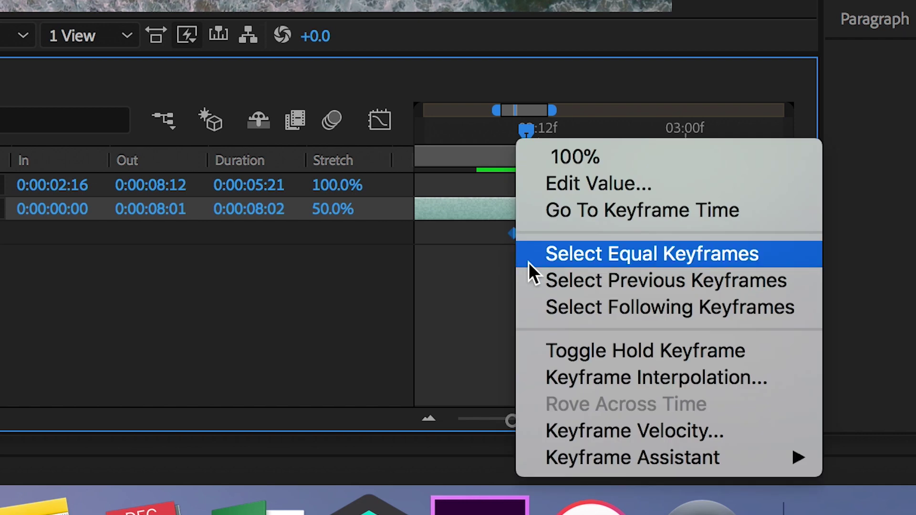
mouse_move(664, 457)
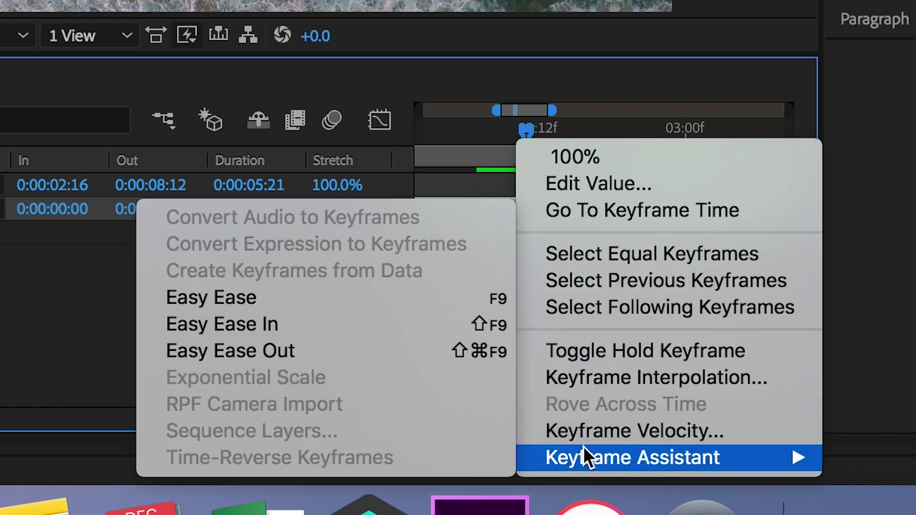
click(263, 303)
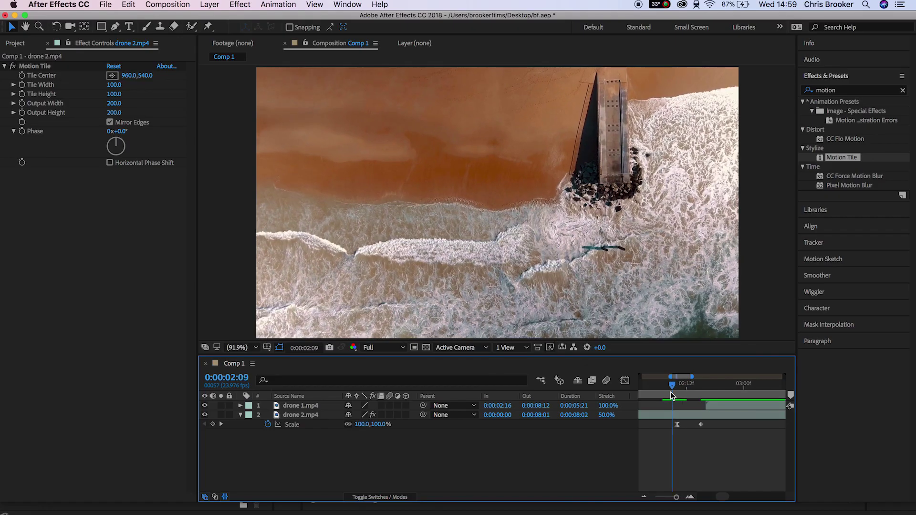
Step: Preview the eased zoom-out from about 0:00:02:07 through the cut to the next clip
drag(671, 392, 665, 391)
key(space)
key(space)
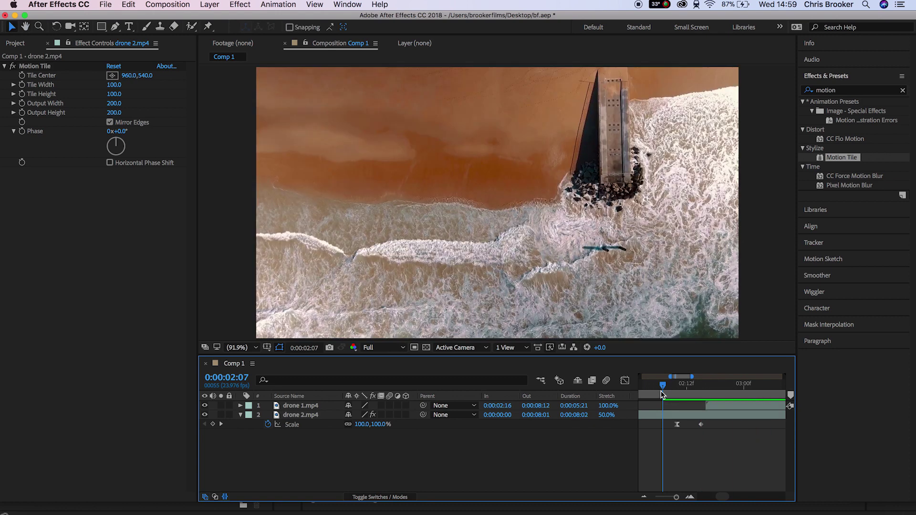
key(space)
drag(667, 392, 697, 393)
key(space)
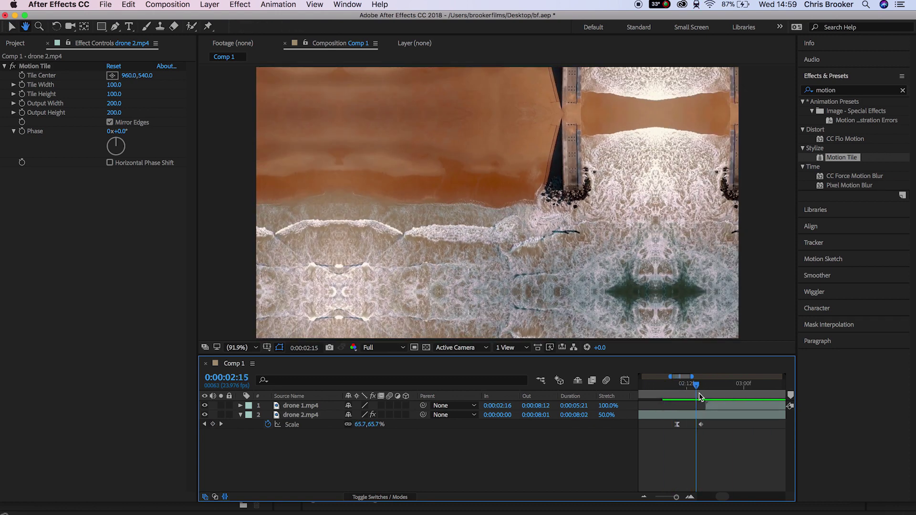
Step: Move the first Scale keyframe of drone 2.mp4 to 0:00:02:09 and play back the transition
drag(677, 424, 673, 425)
key(minus)
key(minus)
drag(736, 391, 732, 390)
key(space)
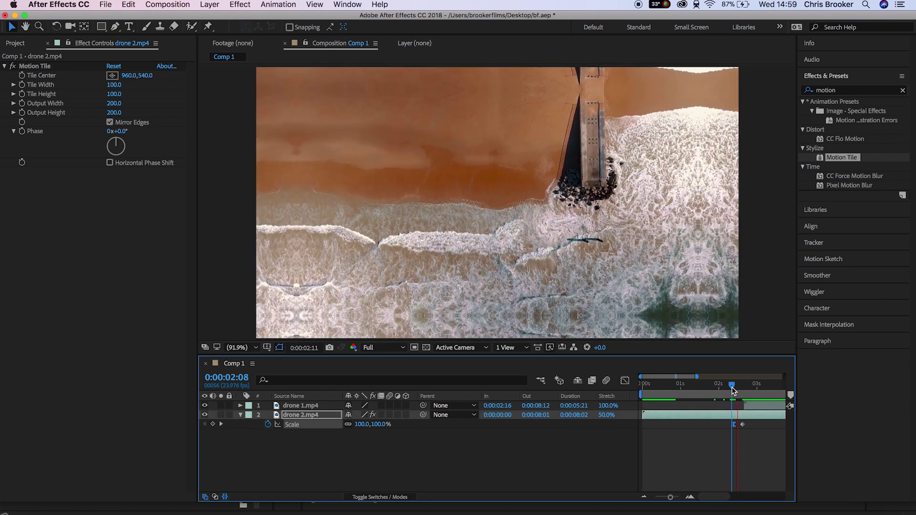
key(space)
Step: Apply the Motion Tile effect to the drone 1.mp4 layer
click(755, 406)
scroll(755, 409, right, 1)
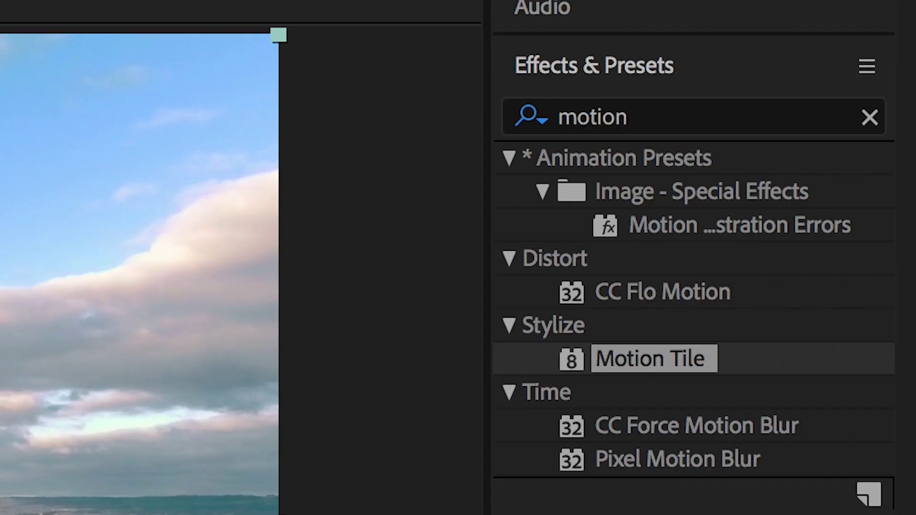
drag(649, 359, 226, 514)
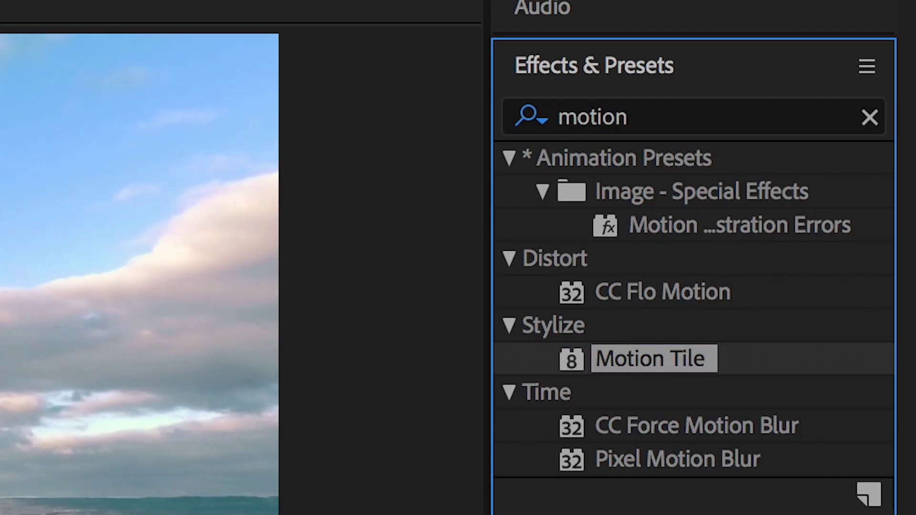
drag(721, 408, 697, 389)
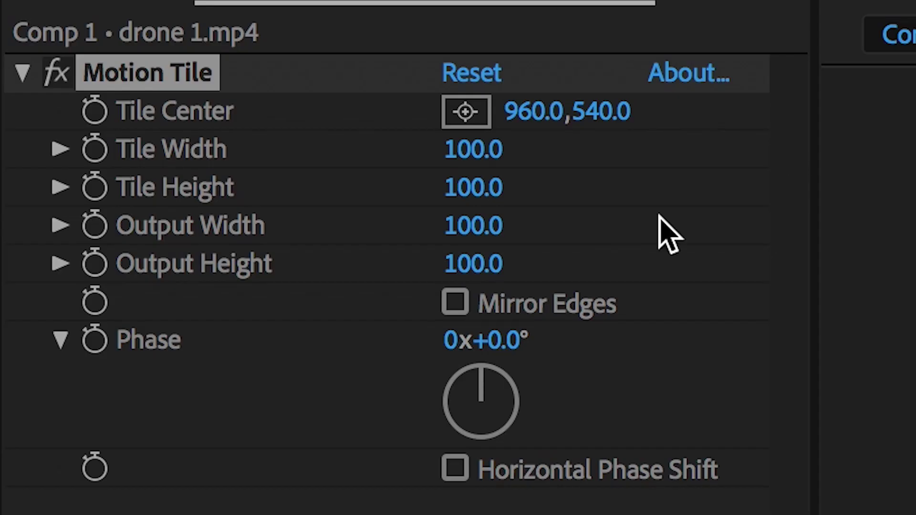
Step: Set the drone 1.mp4 Motion Tile Output Width and Output Height to 200 and enable Mirror Edges
click(482, 228)
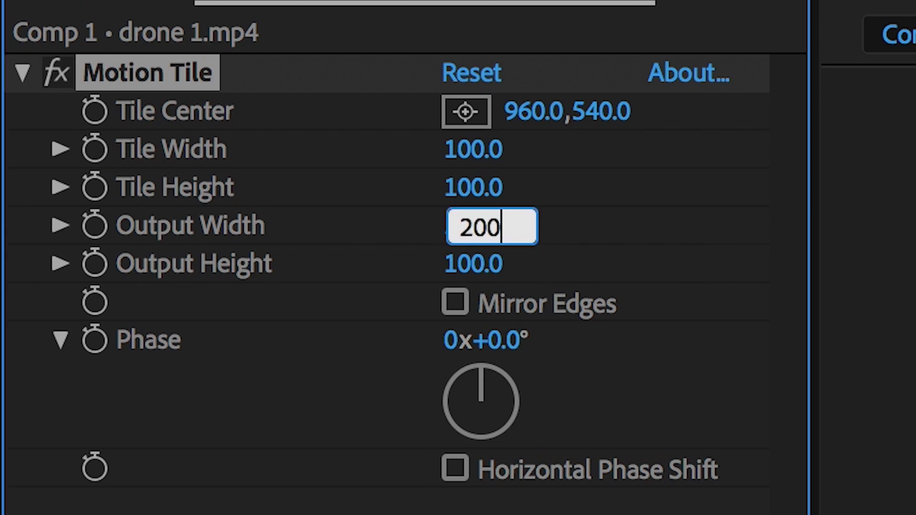
key(Tab)
text(200)
click(459, 300)
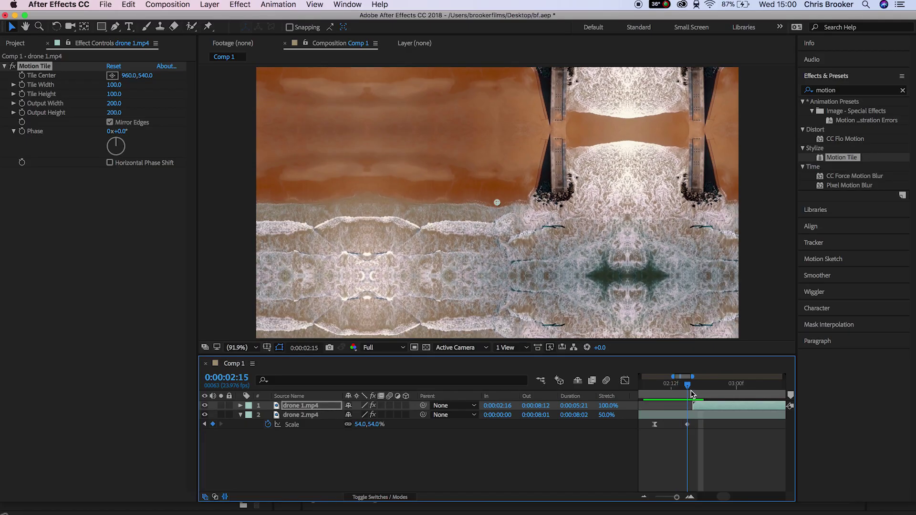
Step: Set the Motion Tile Output Width of drone 2.mp4 to 300
click(698, 415)
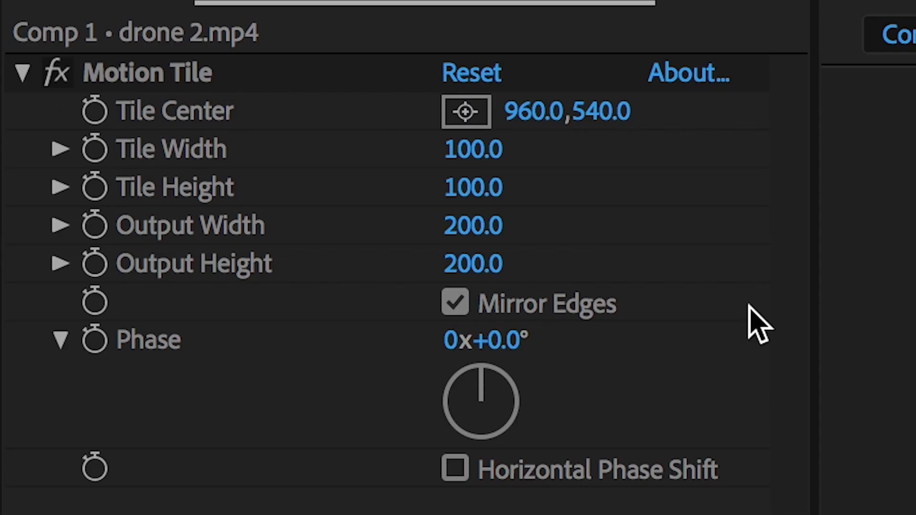
click(451, 226)
text(300)
key(Return)
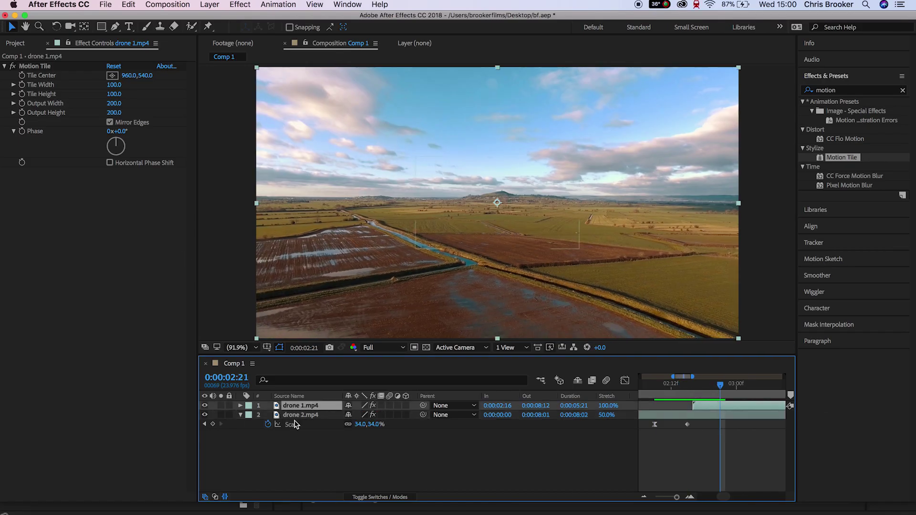
Step: Key the Scale of drone 1.mp4 at 100% at 0:00:02:21 and at 170% at 0:00:02:17
key(s)
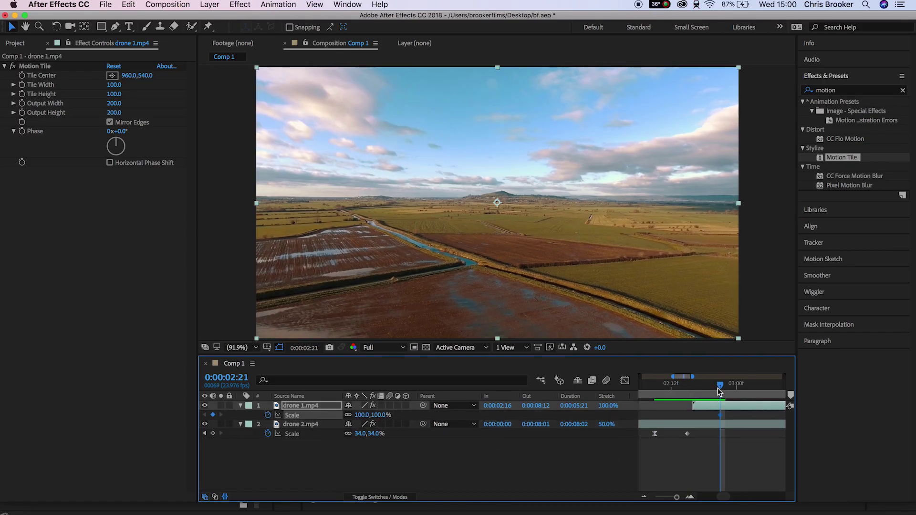
drag(719, 391, 698, 388)
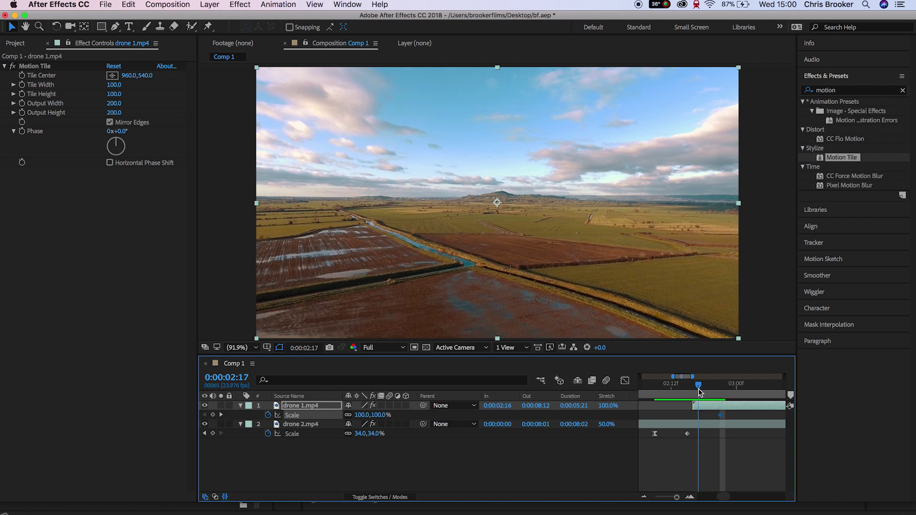
drag(363, 415, 391, 408)
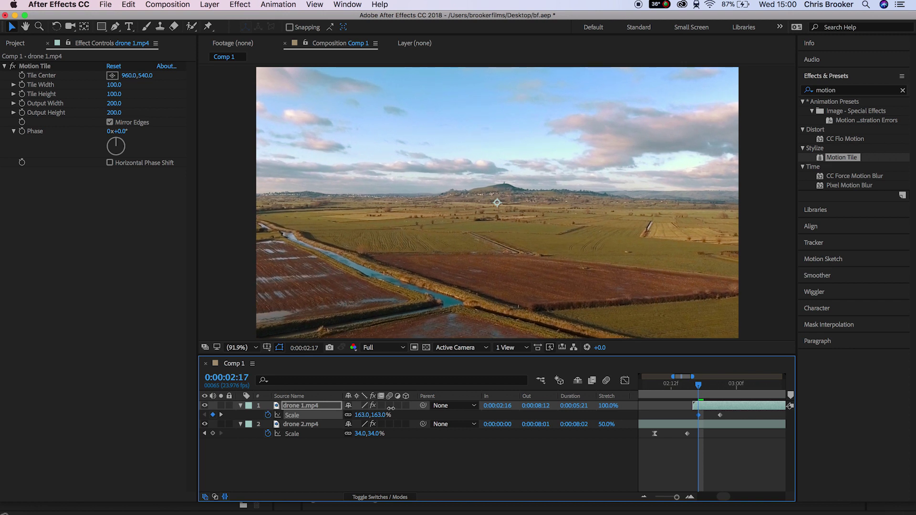
drag(391, 408, 395, 411)
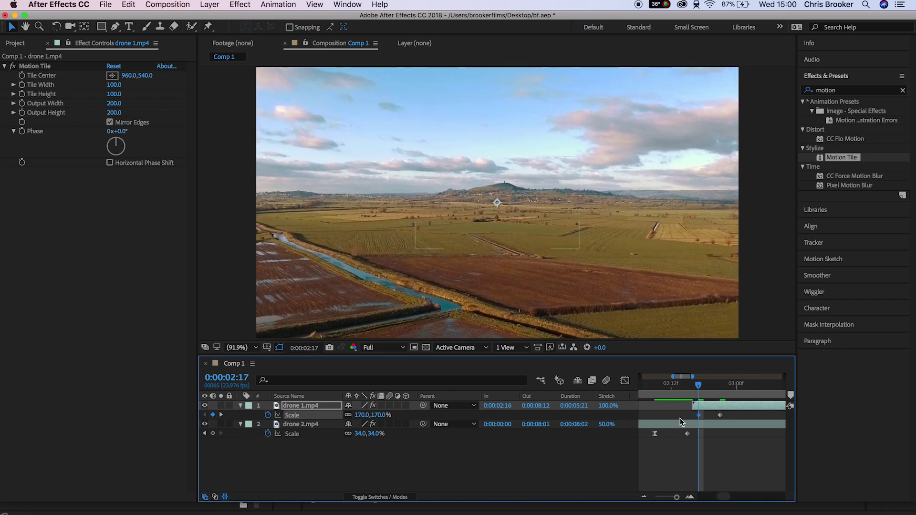
Step: Shift drone 1.mp4 and its keyframes two frames earlier, with its In point at 0:00:02:15, and preview the transition
mouse_move(707, 410)
mouse_down()
mouse_move(654, 396)
mouse_move(689, 392)
mouse_move(699, 411)
mouse_up()
click(693, 414)
click(654, 391)
key(space)
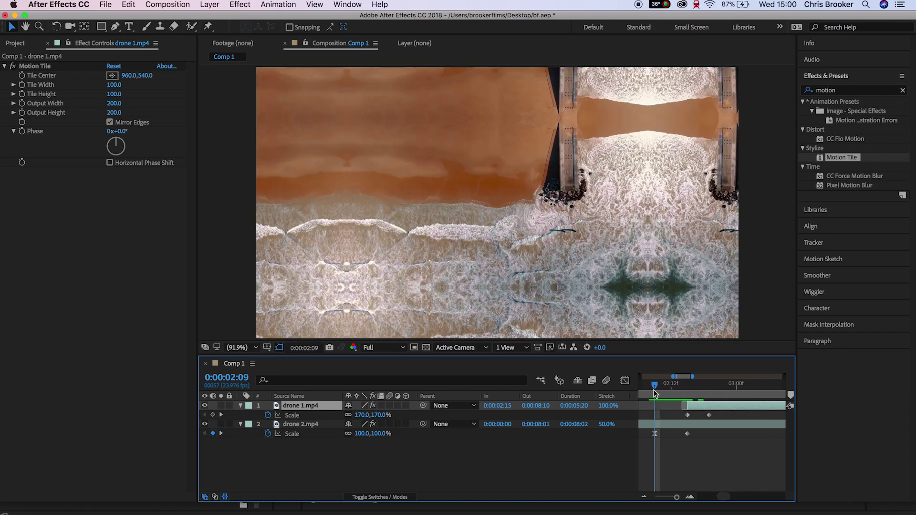
Step: Add a 100% Scale keyframe to drone 1.mp4 at 0:00:02:23 and set its Scale at 0:00:02:19 to 77%
drag(679, 388, 733, 389)
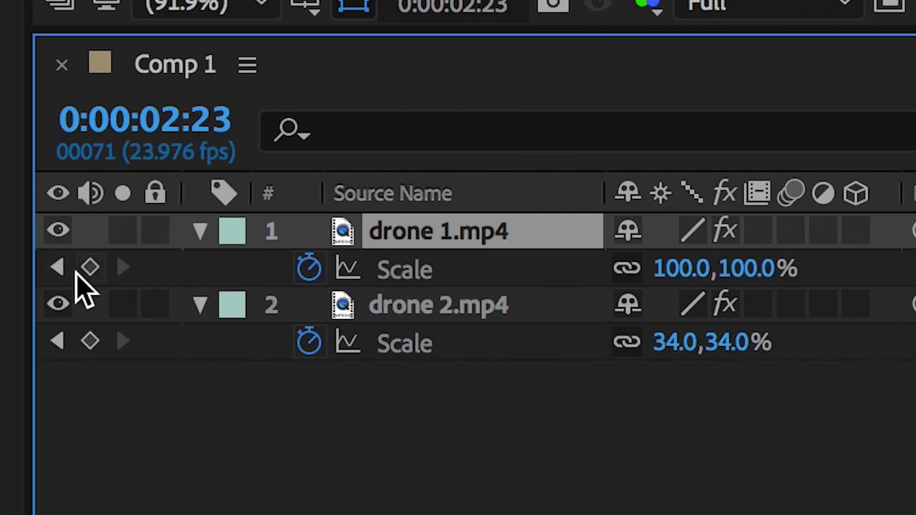
click(89, 269)
drag(577, 157, 511, 159)
drag(640, 176, 619, 174)
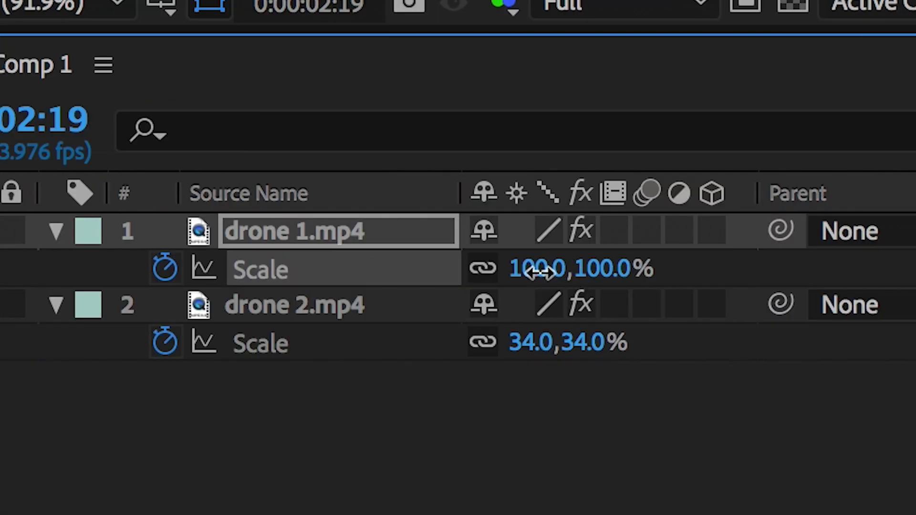
drag(536, 267, 518, 271)
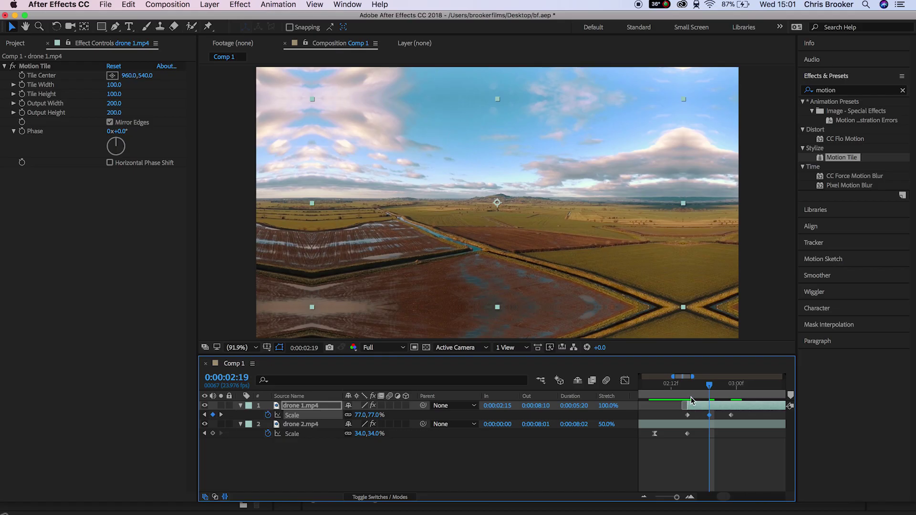
Step: Move the last Scale keyframe of drone 1.mp4 two frames later, to 0:00:03:01
drag(691, 397, 659, 393)
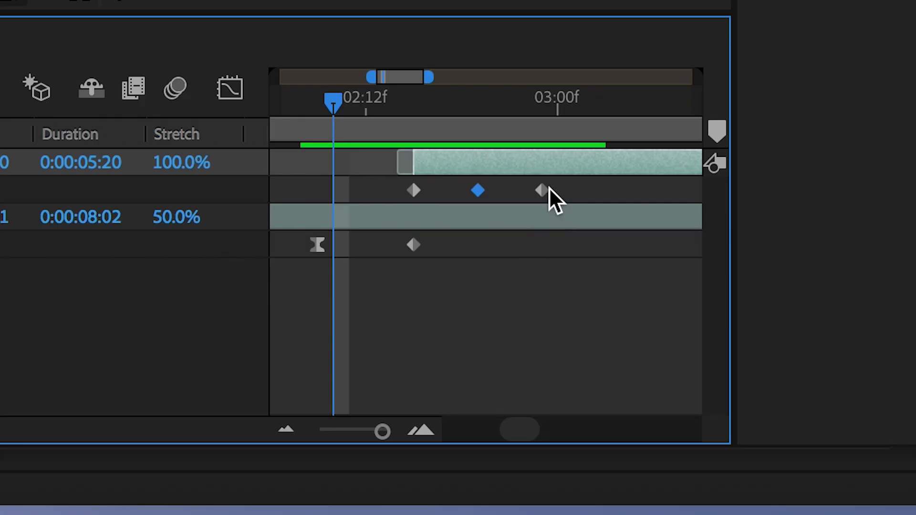
drag(732, 415, 742, 415)
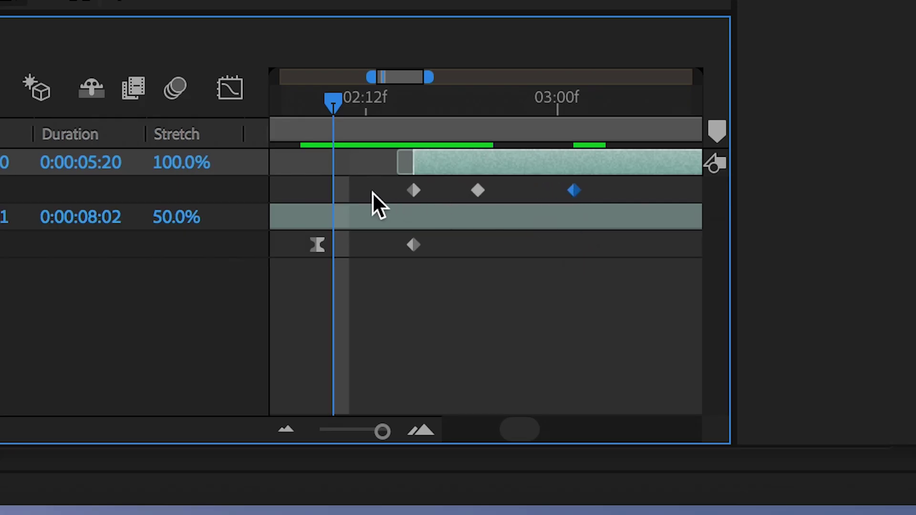
Step: Apply Easy Ease to the 34% Scale keyframe of drone 2.mp4 and to all three Scale keyframes of drone 1.mp4
click(439, 248)
click(413, 244)
right_click(413, 245)
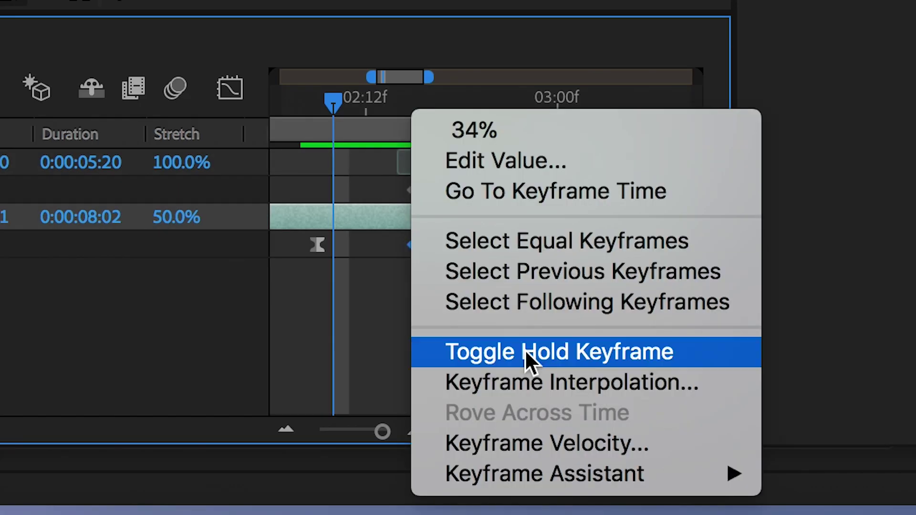
mouse_move(581, 467)
click(122, 290)
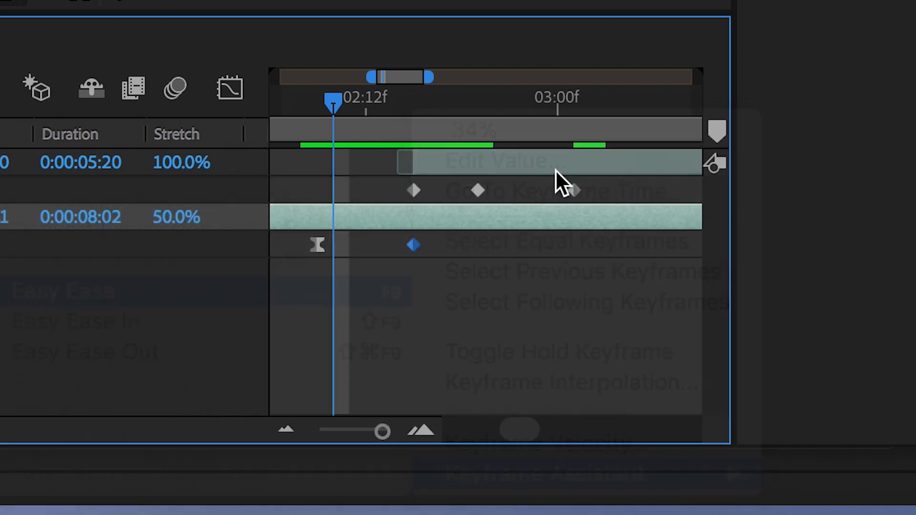
drag(628, 181, 414, 192)
right_click(414, 192)
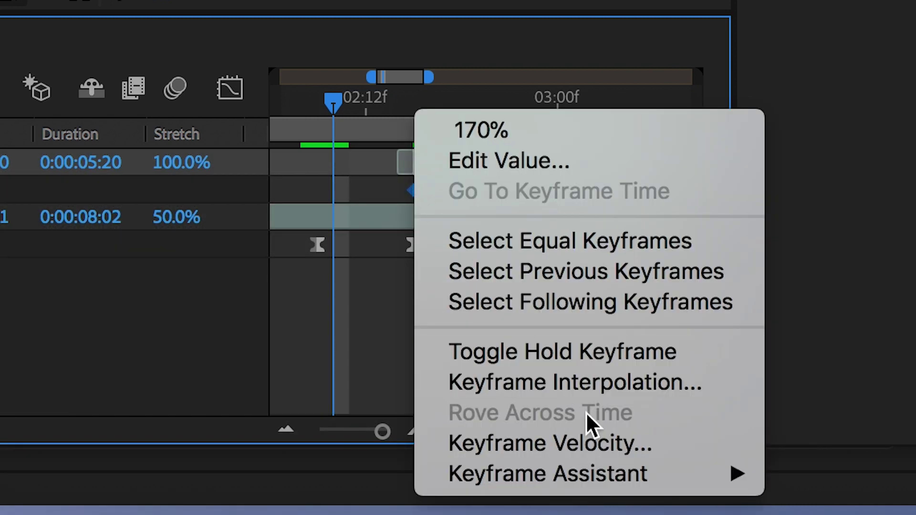
mouse_move(597, 467)
click(87, 291)
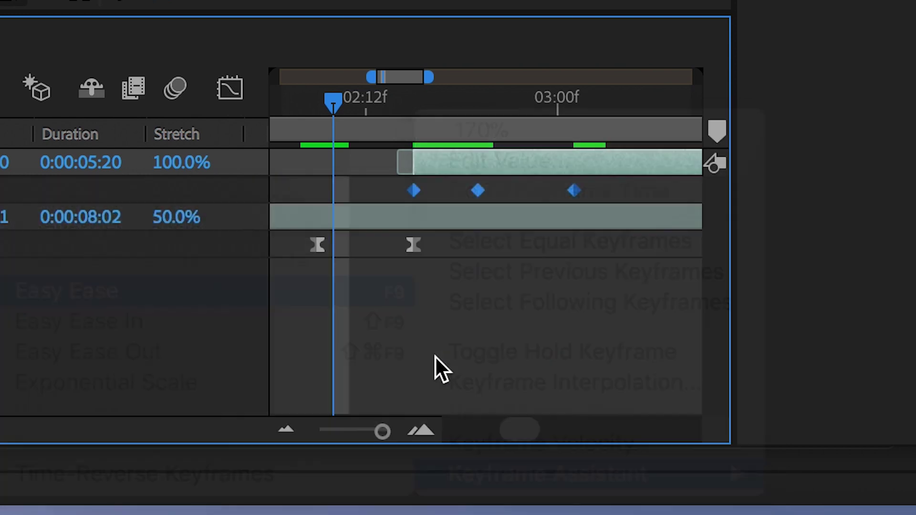
Step: Preview the eased transition between the two clips, showing a longer stretch of the timeline
key(minus)
key(minus)
key(minus)
drag(316, 105, 297, 108)
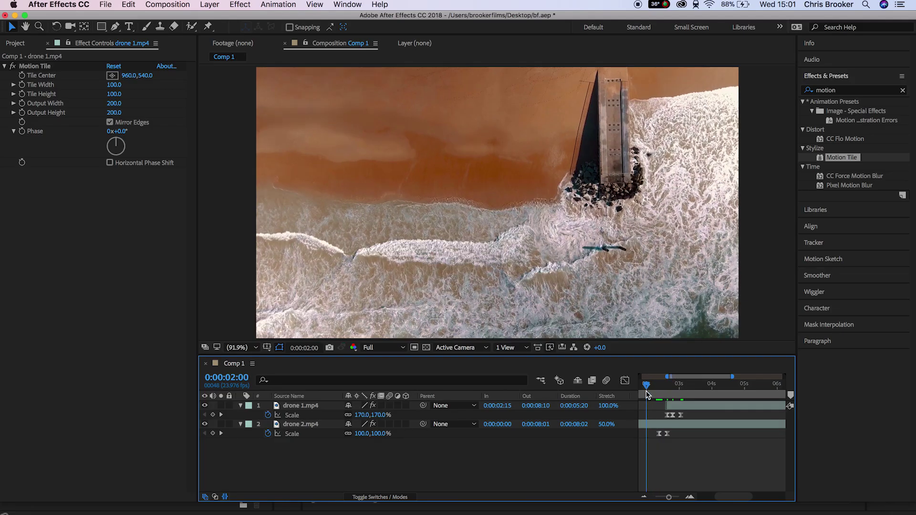
key(space)
key(space)
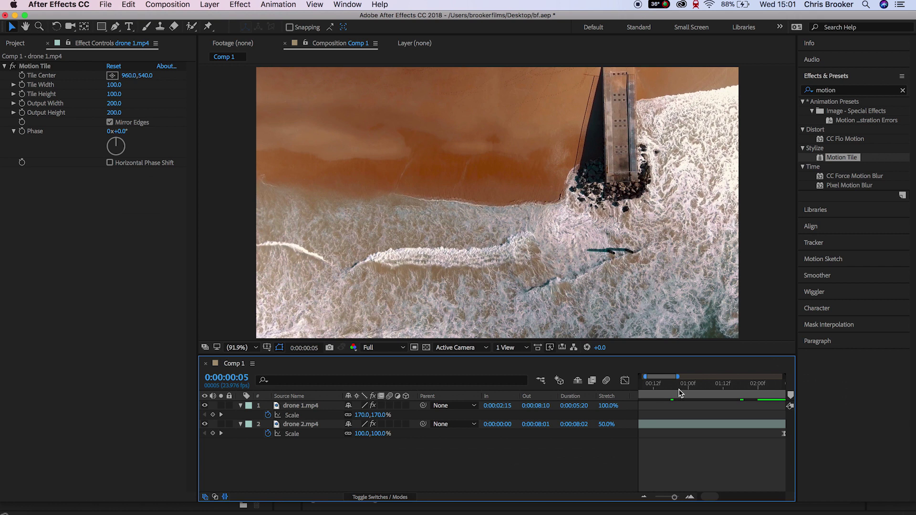
key(space)
key(minus)
key(minus)
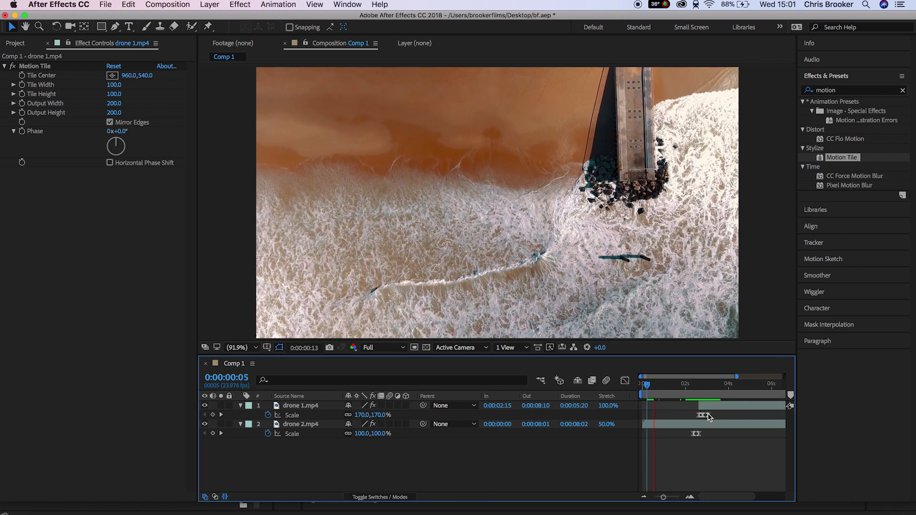
click(693, 433)
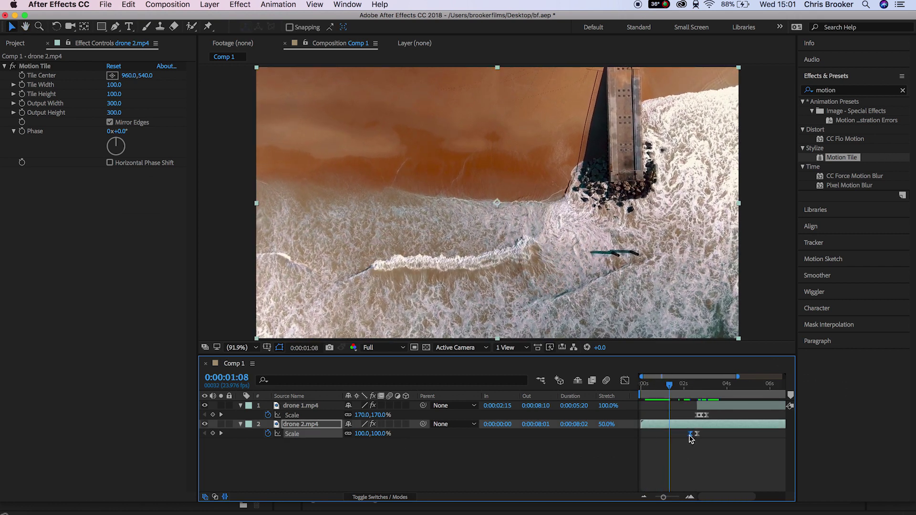
key(space)
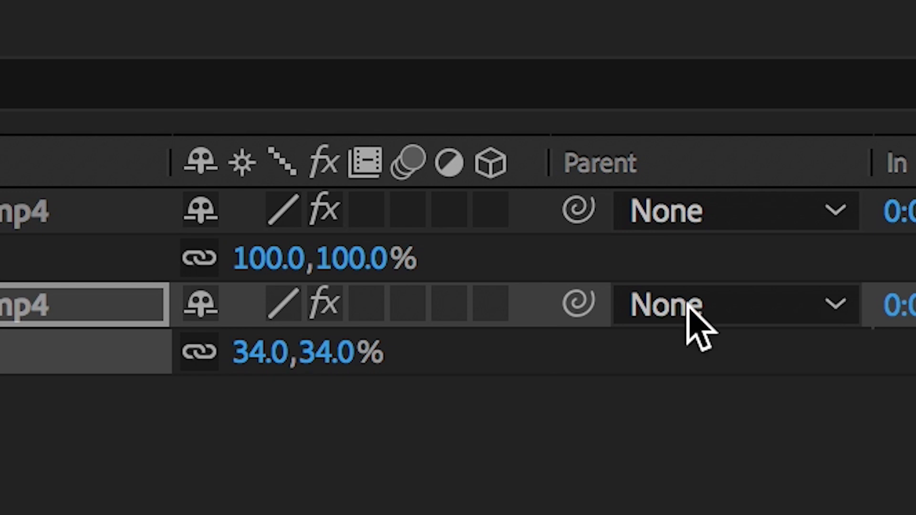
Step: Enable motion blur for drone 2.mp4, drone 1.mp4 and the whole composition, and preview the transition
click(408, 304)
click(407, 210)
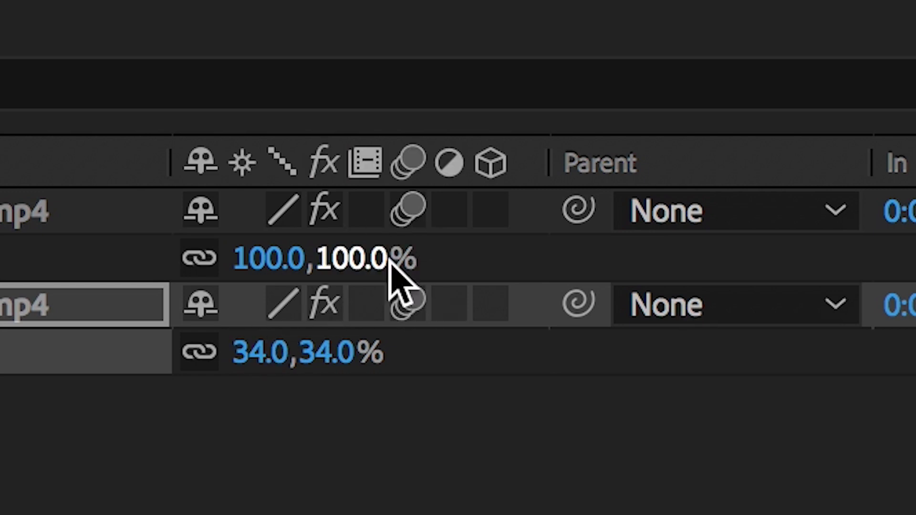
click(491, 223)
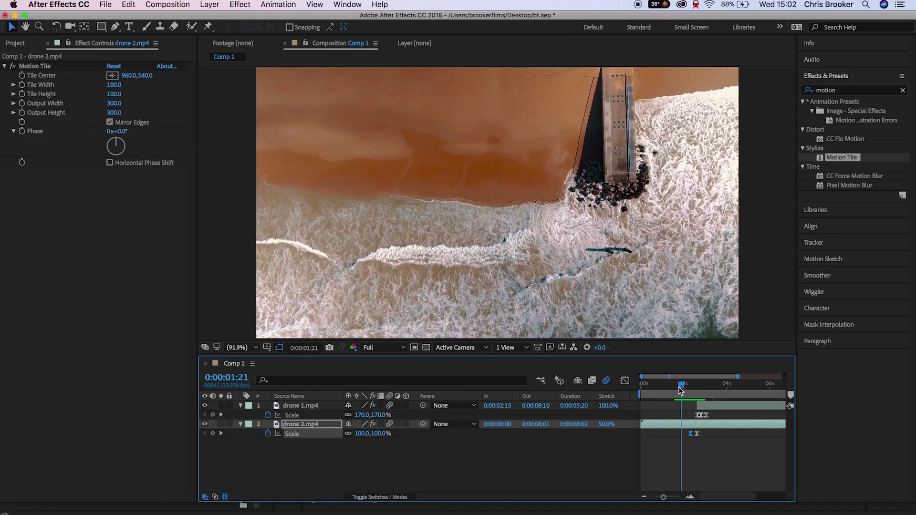
drag(674, 387, 699, 385)
key(space)
Step: Search the effects for "lum" and apply Luma Key to drone 1.mp4
click(711, 405)
click(902, 90)
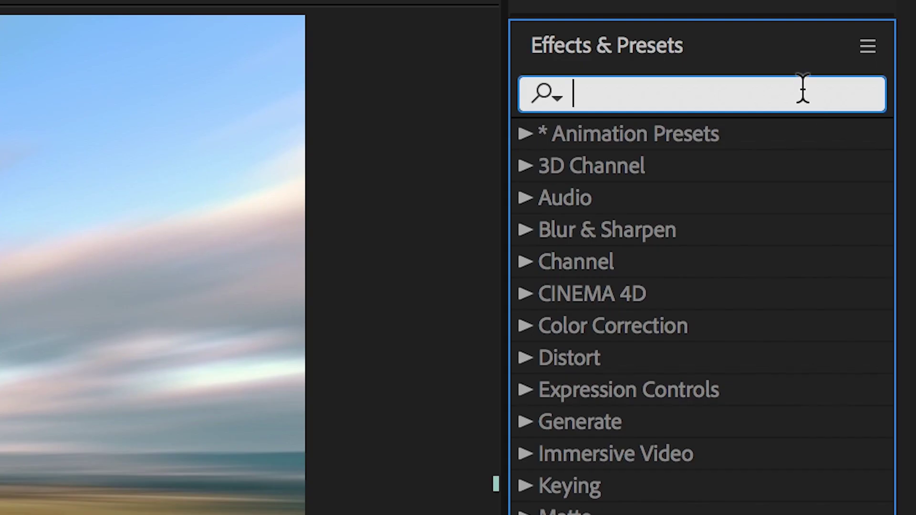
text(lum)
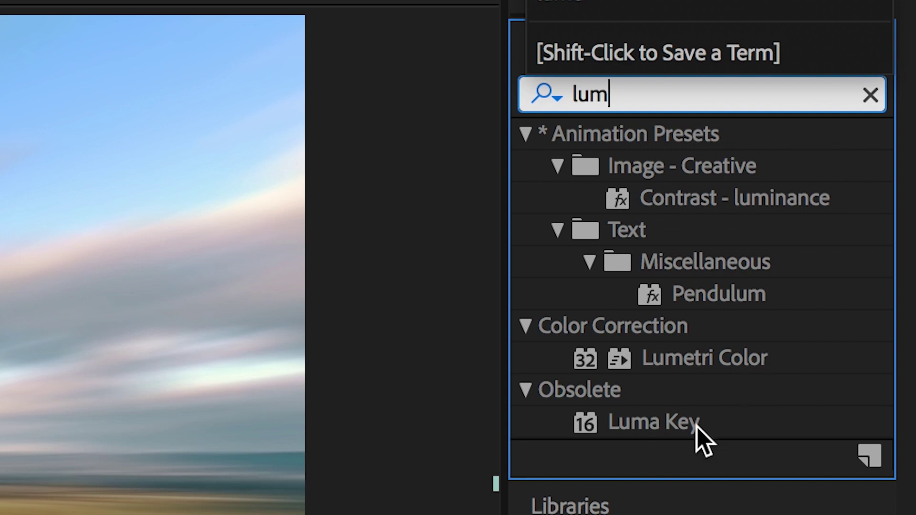
drag(697, 427, 548, 321)
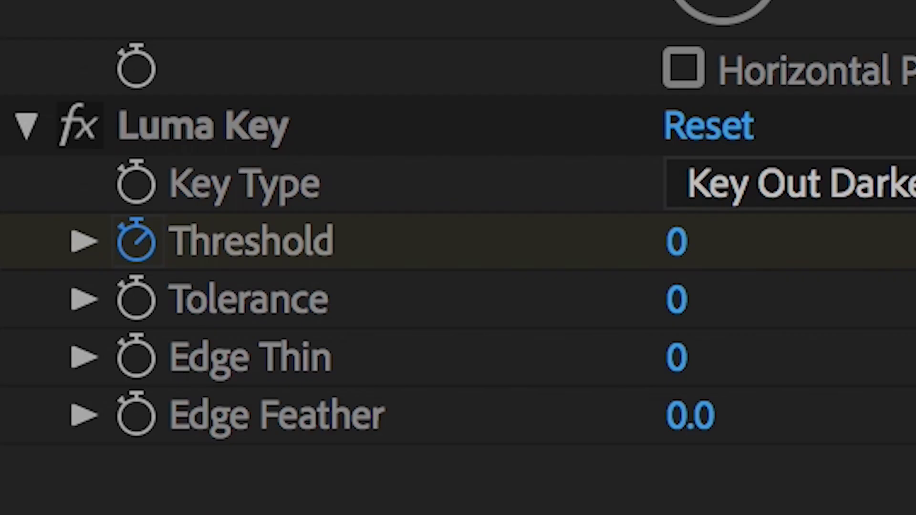
Step: Animate the Luma Key Threshold of drone 1.mp4 from 255 at 0:00:02:14 to 0 at about 0:00:02:21
drag(676, 243, 915, 266)
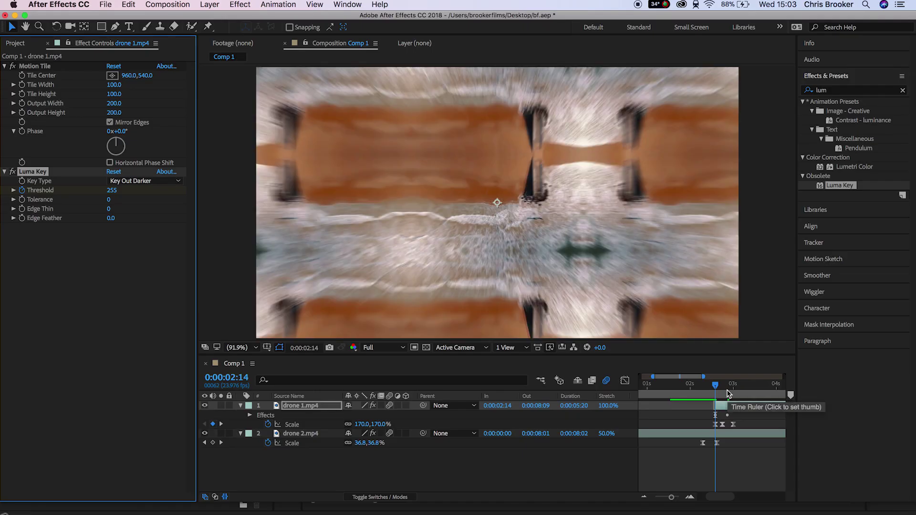
click(727, 384)
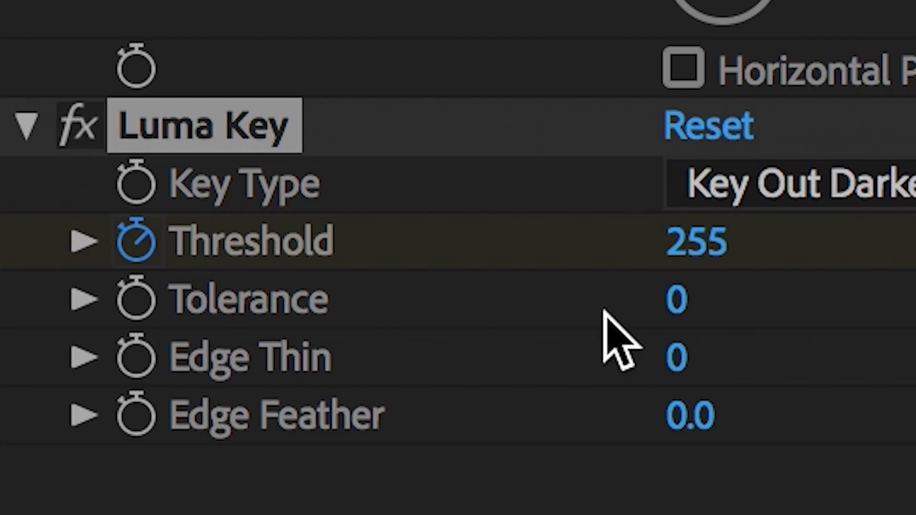
drag(696, 242, 7, 260)
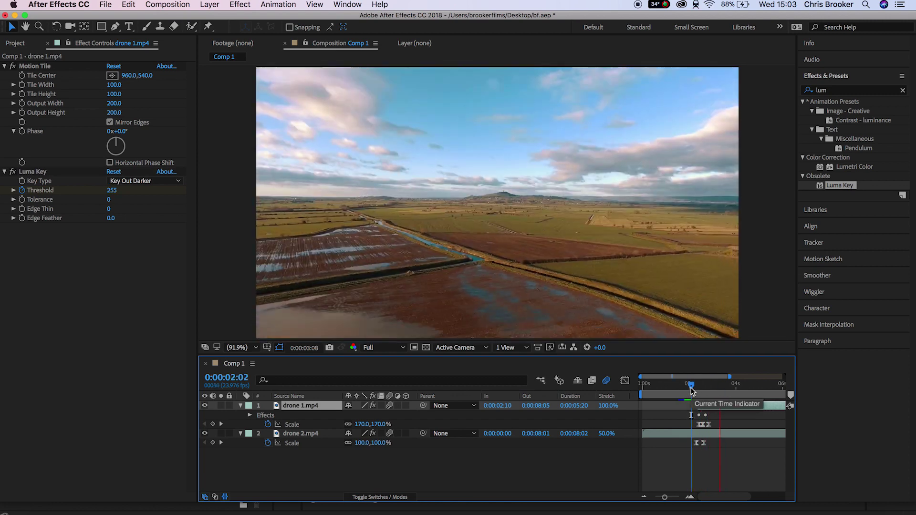
scroll(260, 419, down, 2)
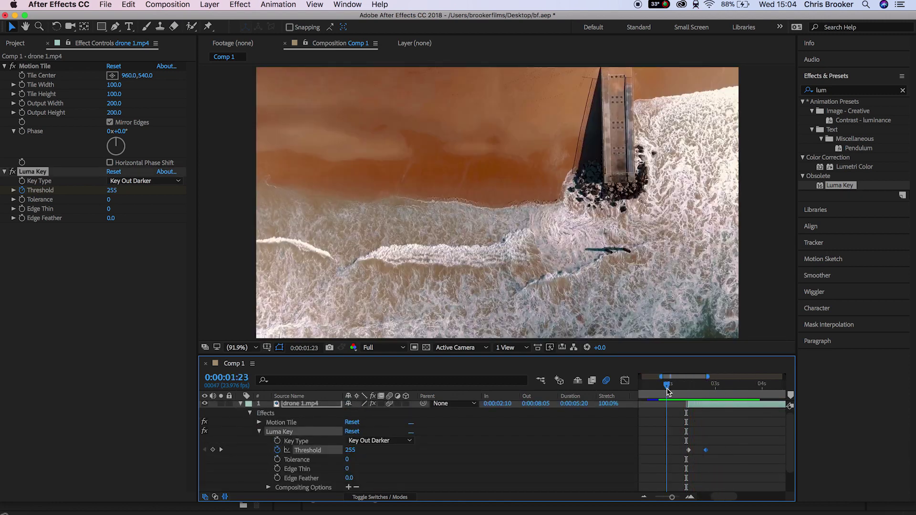